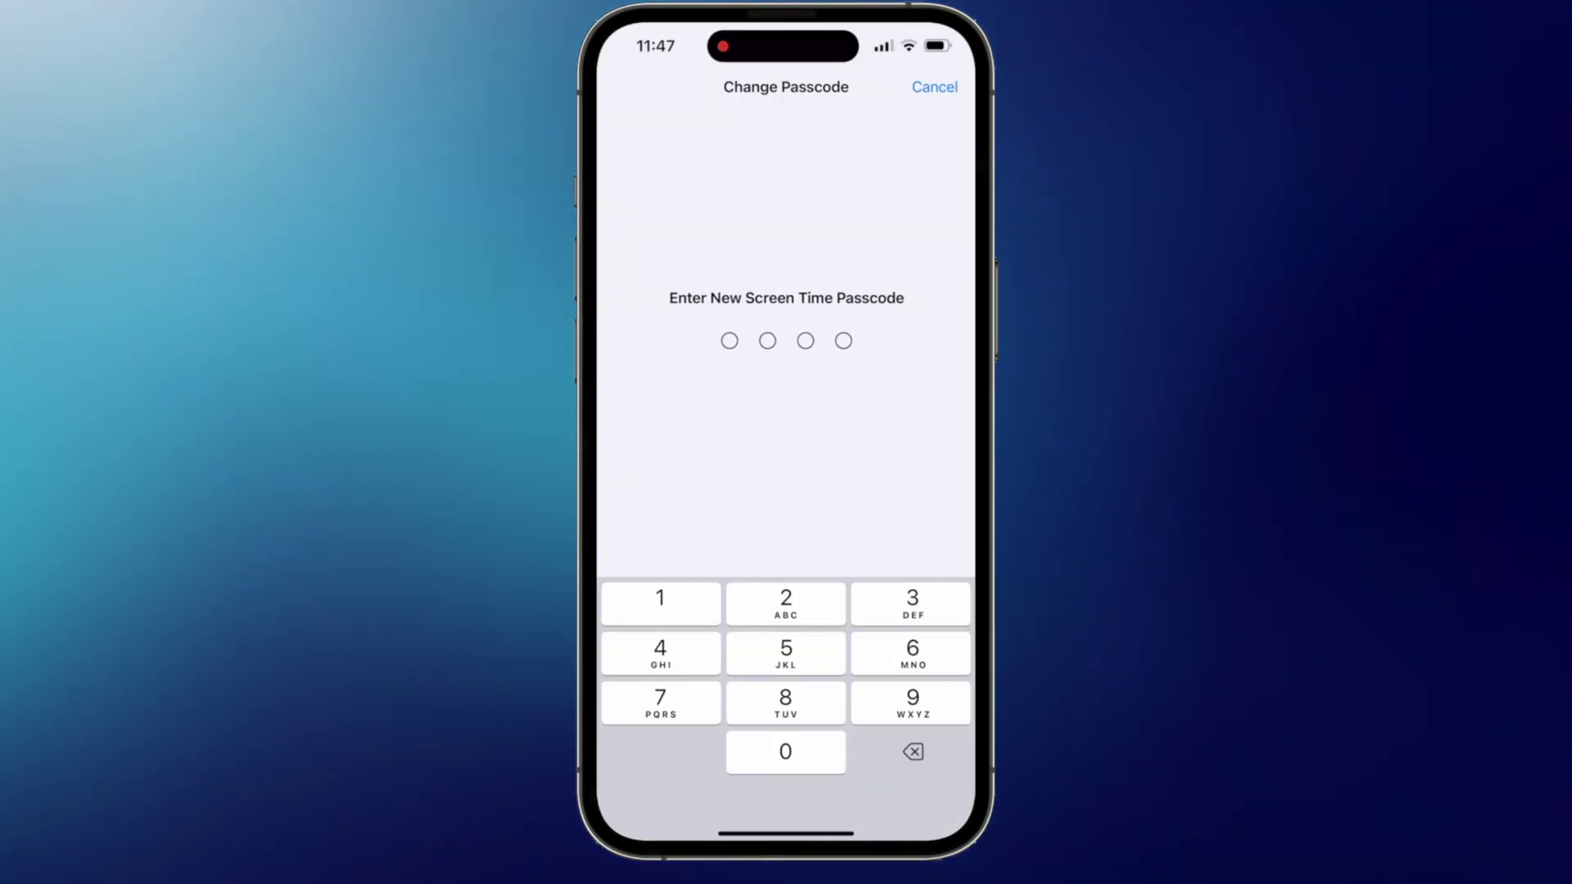
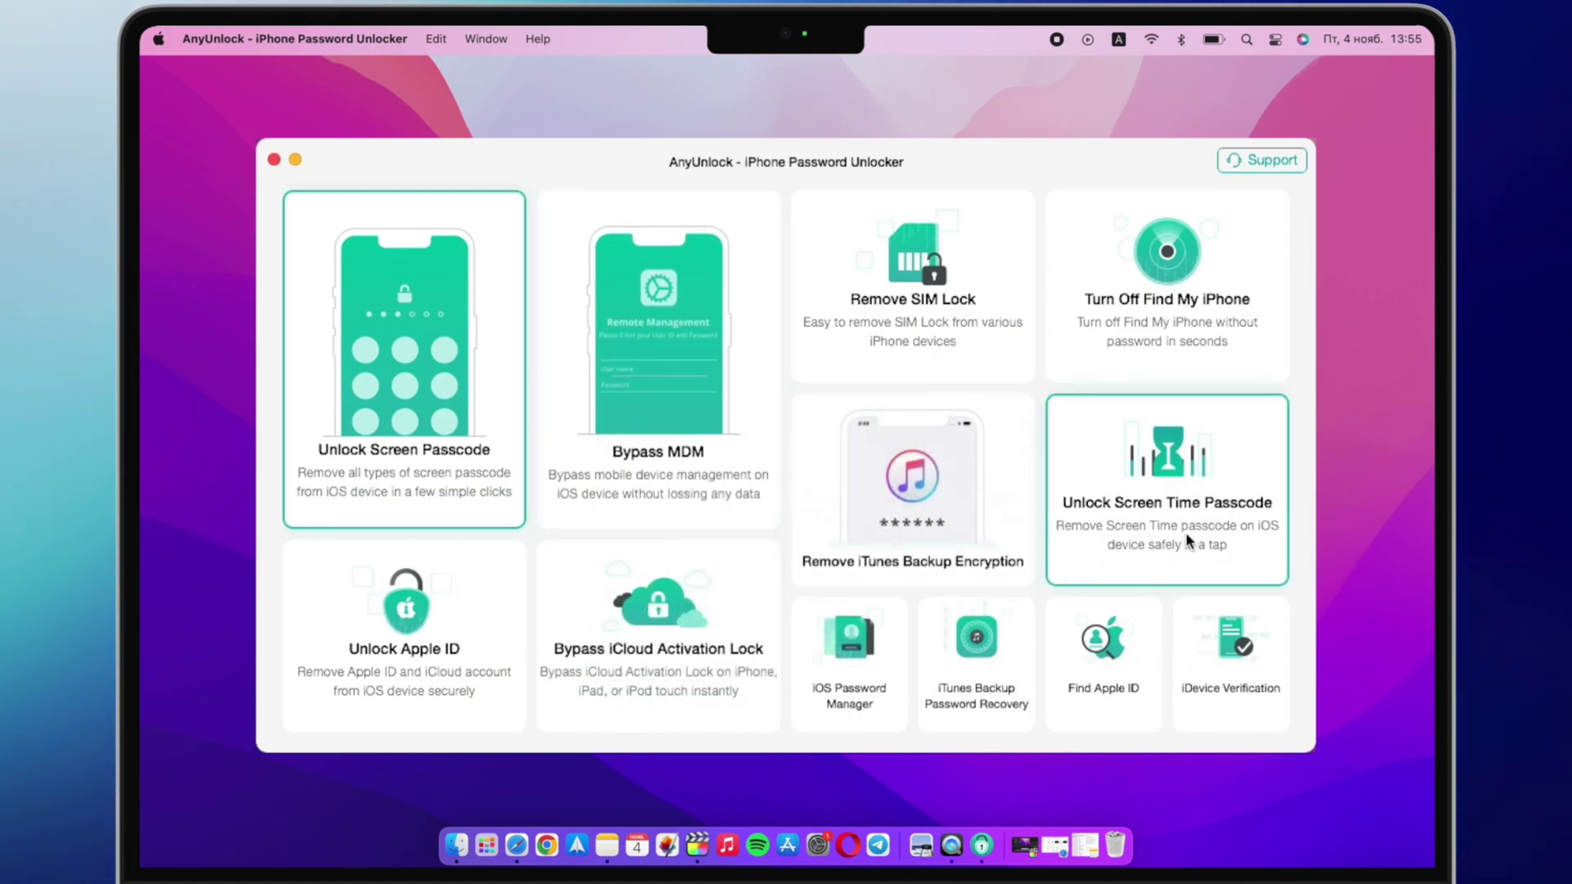
Step: Open the Unlock Screen Time Passcode tile from AnyUnlock's main grid
left_click(1191, 541)
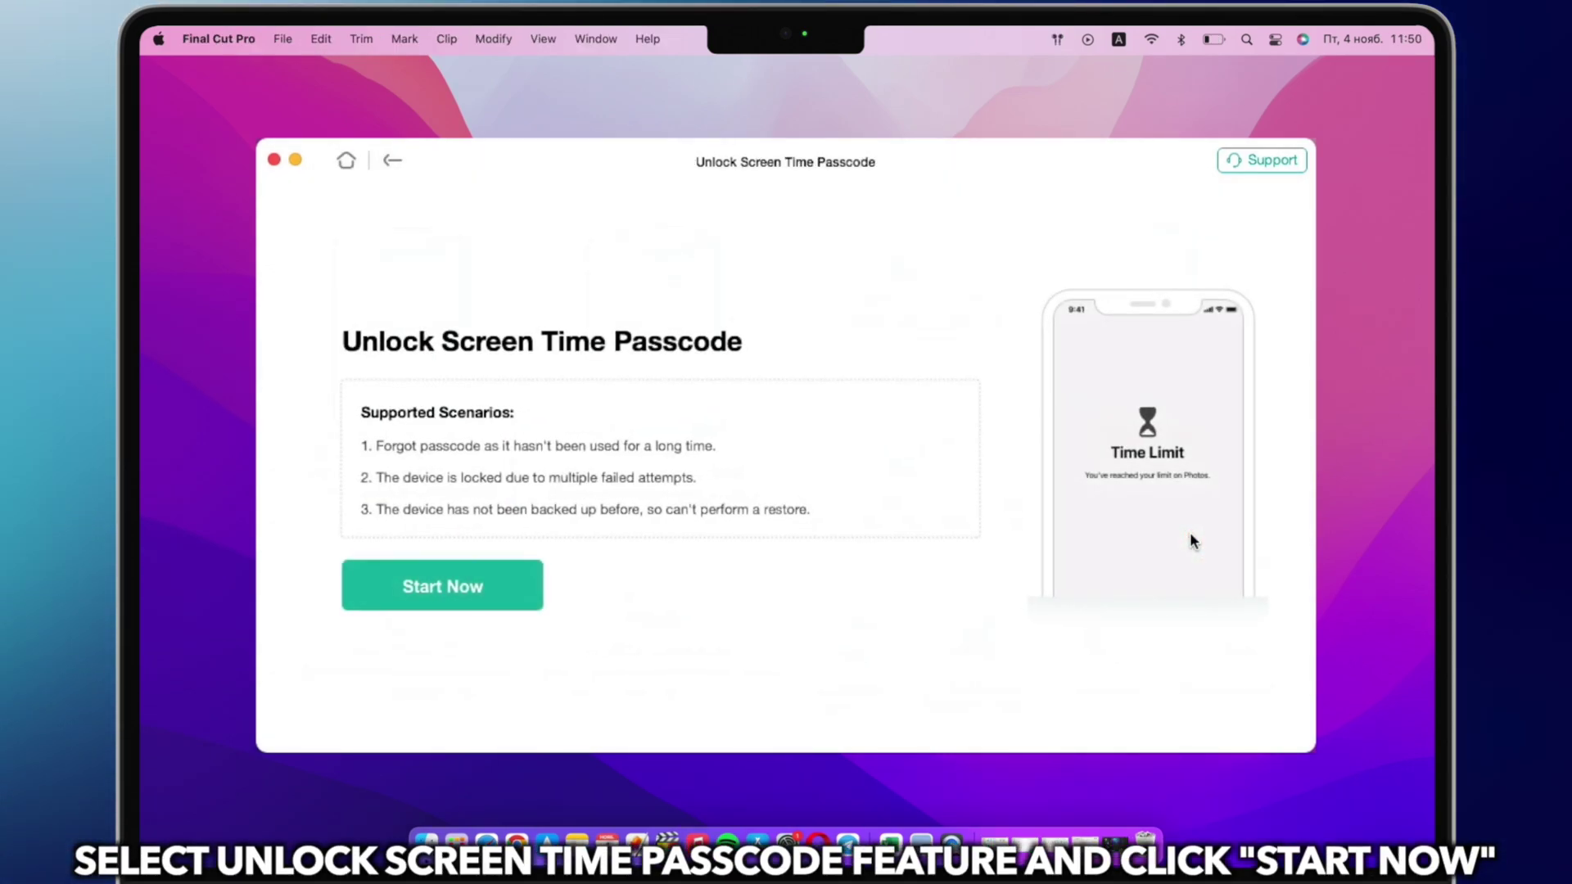
Step: Start and confirm Screen Time passcode removal for the iPhone XS, accepting temporary backup encryption
left_click(431, 597)
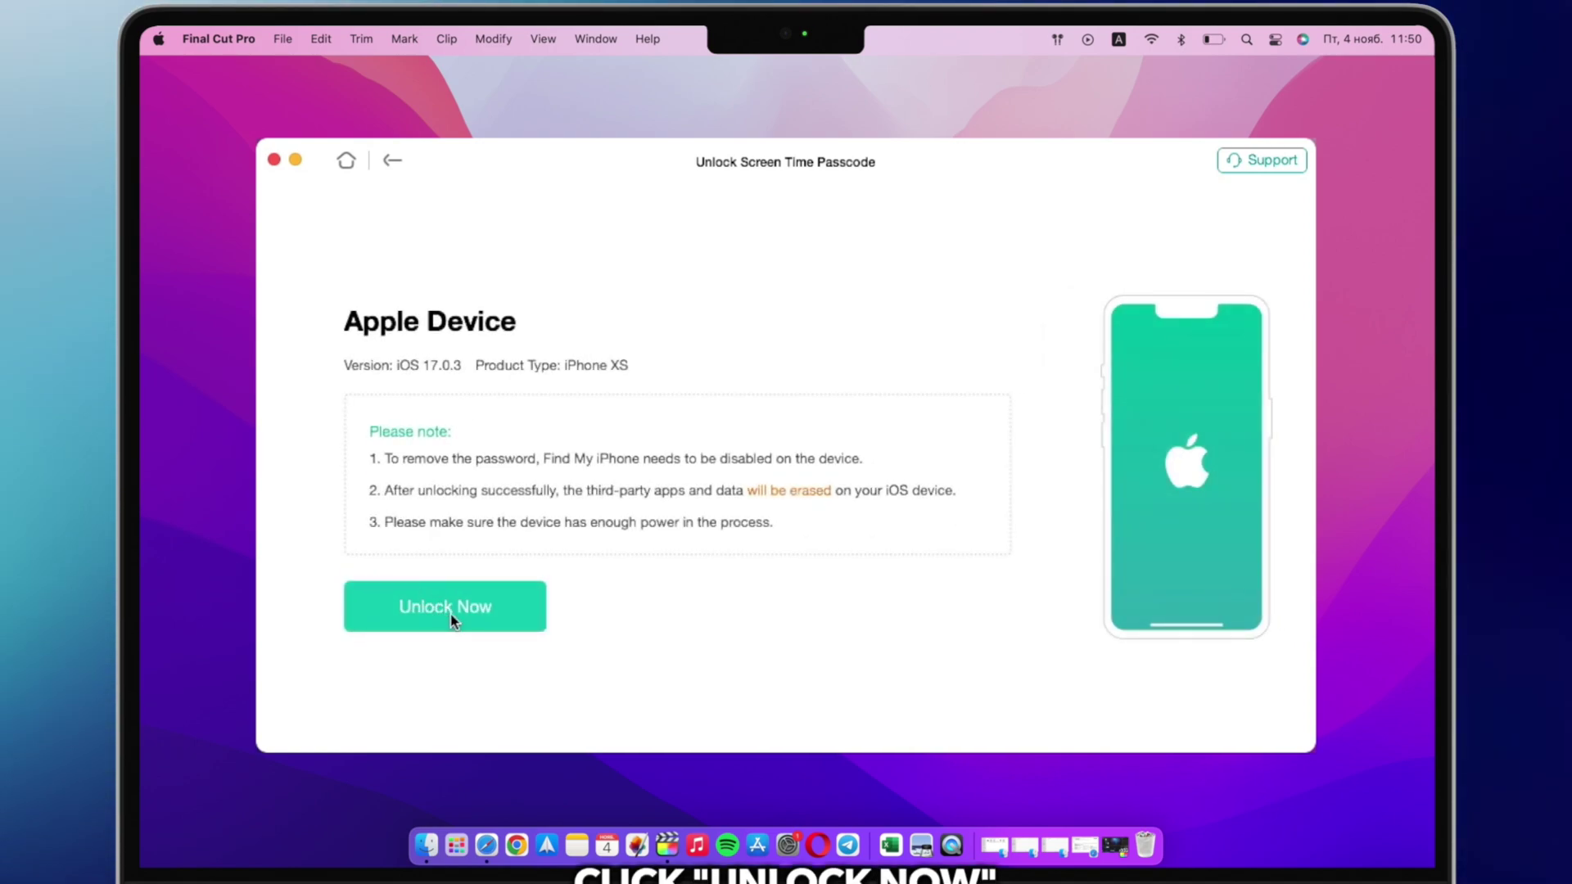
left_click(465, 622)
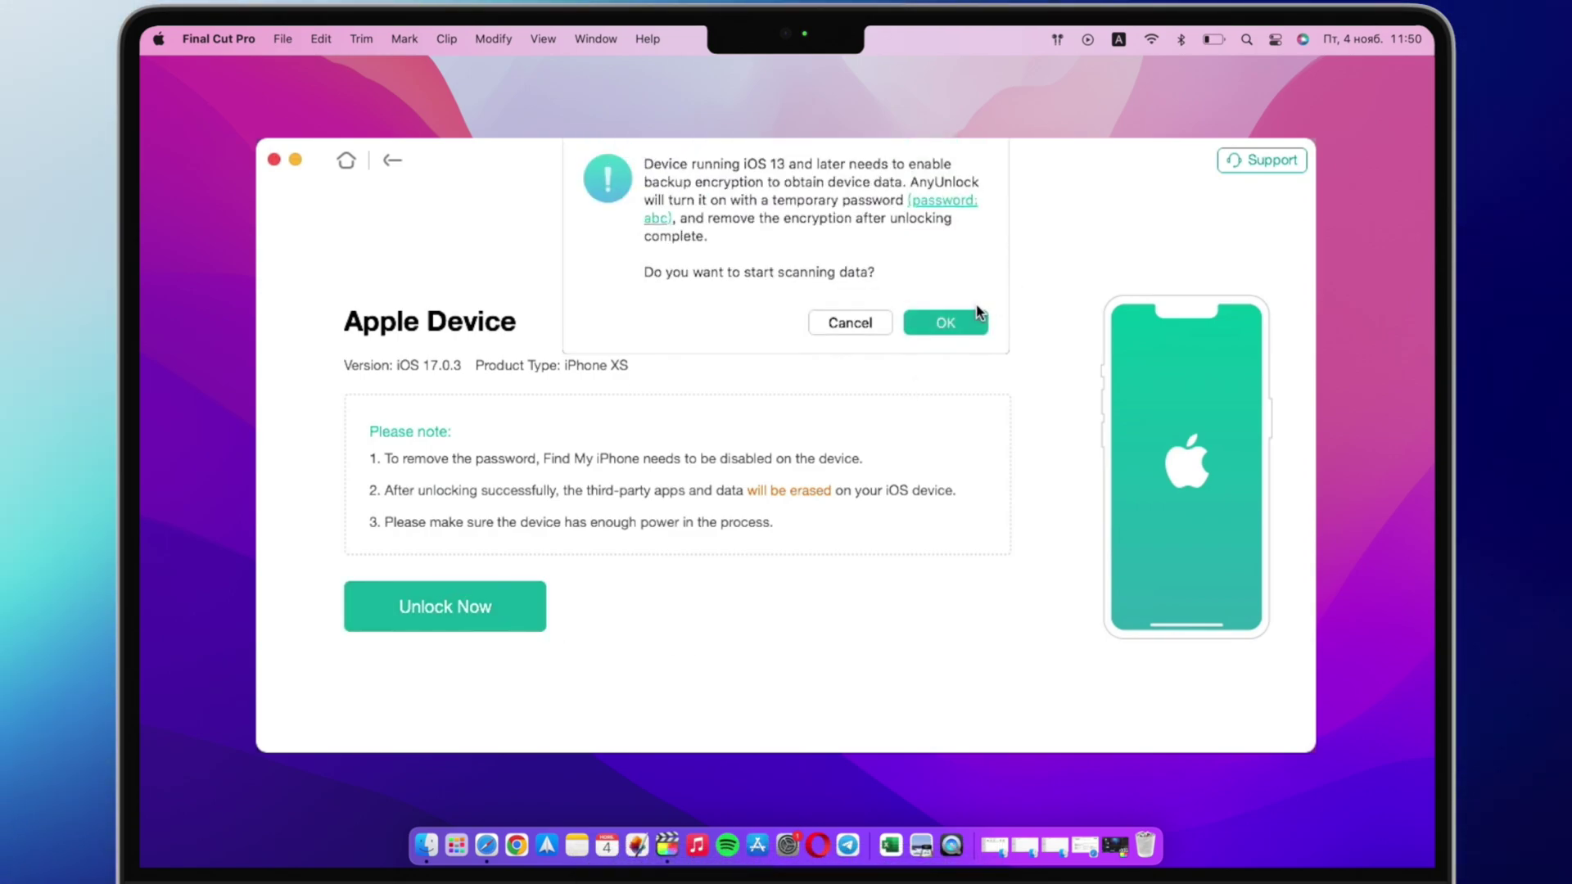
left_click(968, 322)
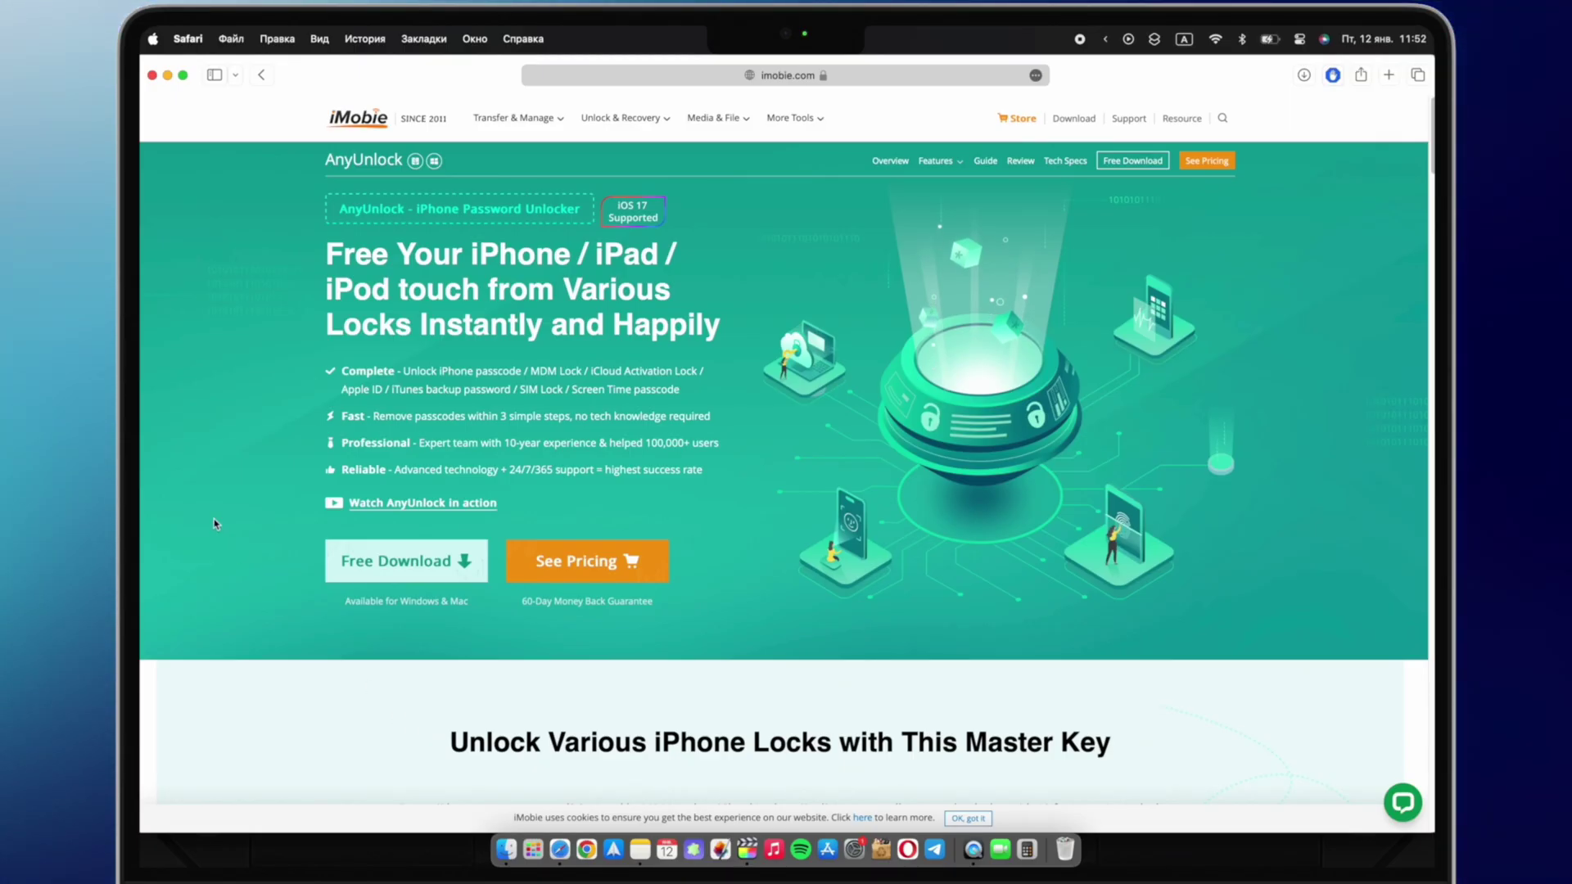
scroll(215, 525, "down", 1)
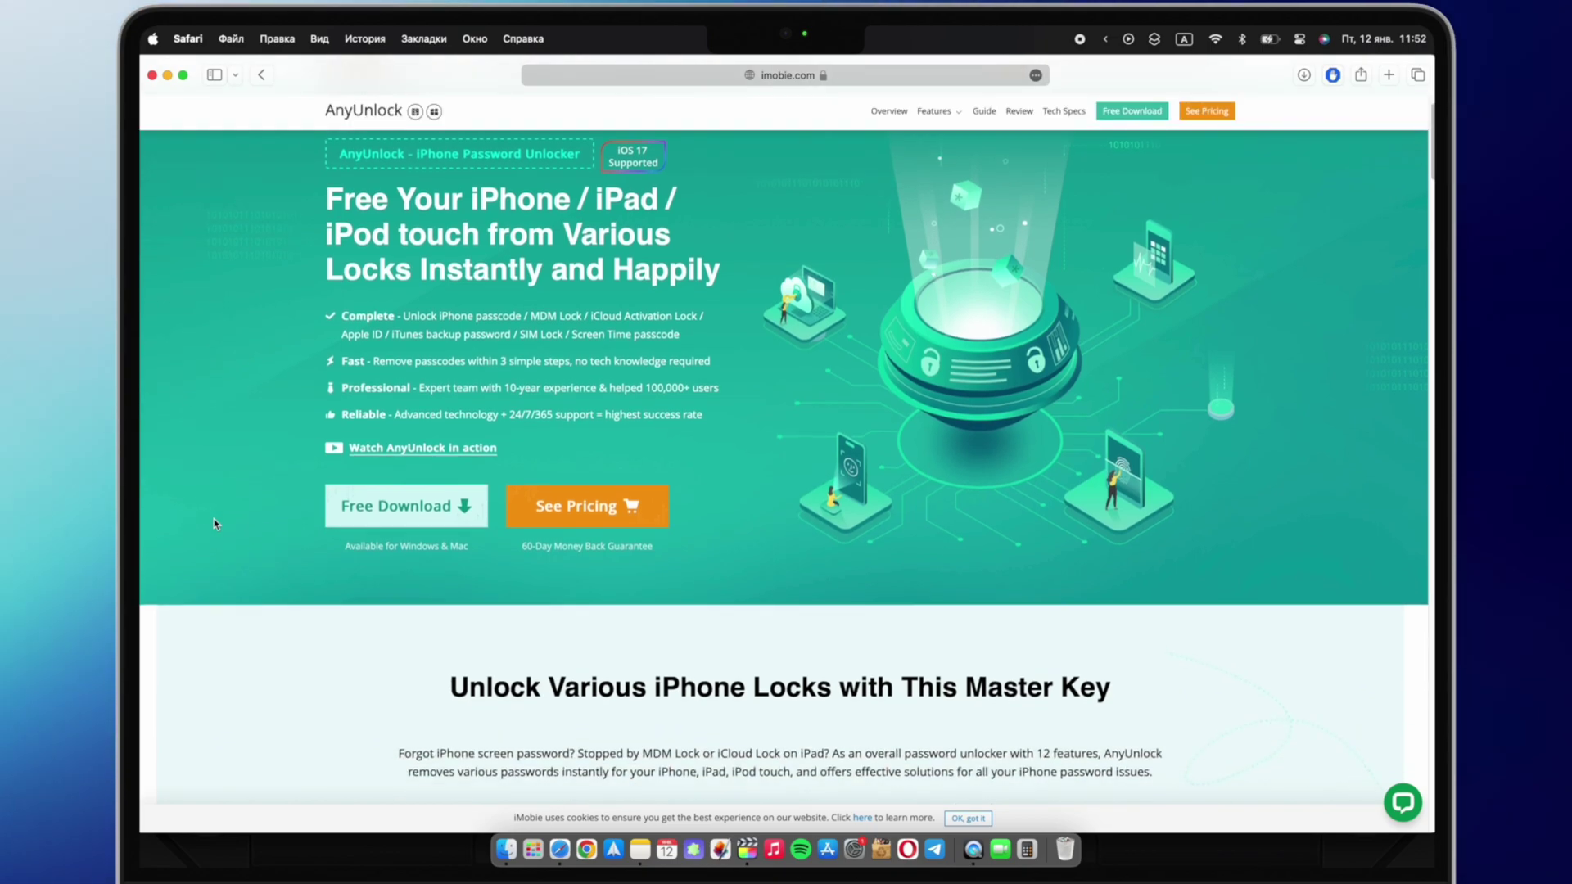
scroll(215, 525, "down", 2)
scroll(214, 525, "down", 4)
scroll(214, 525, "down", 1)
scroll(215, 525, "down", 3)
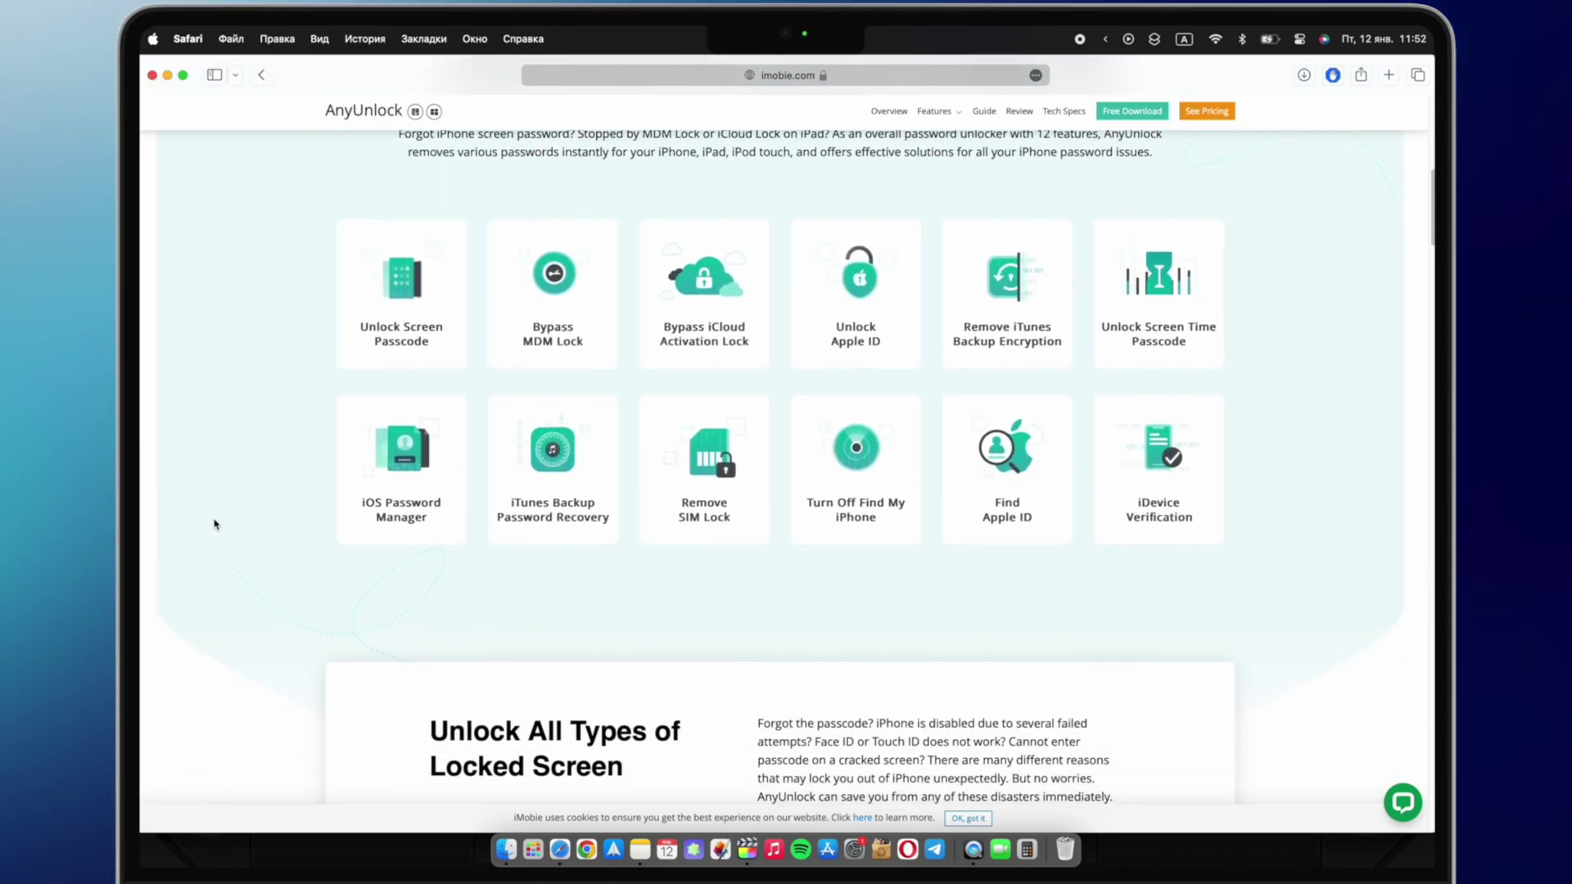
scroll(215, 525, "down", 1)
scroll(215, 525, "down", 4)
scroll(215, 524, "down", 2)
scroll(215, 524, "down", 1)
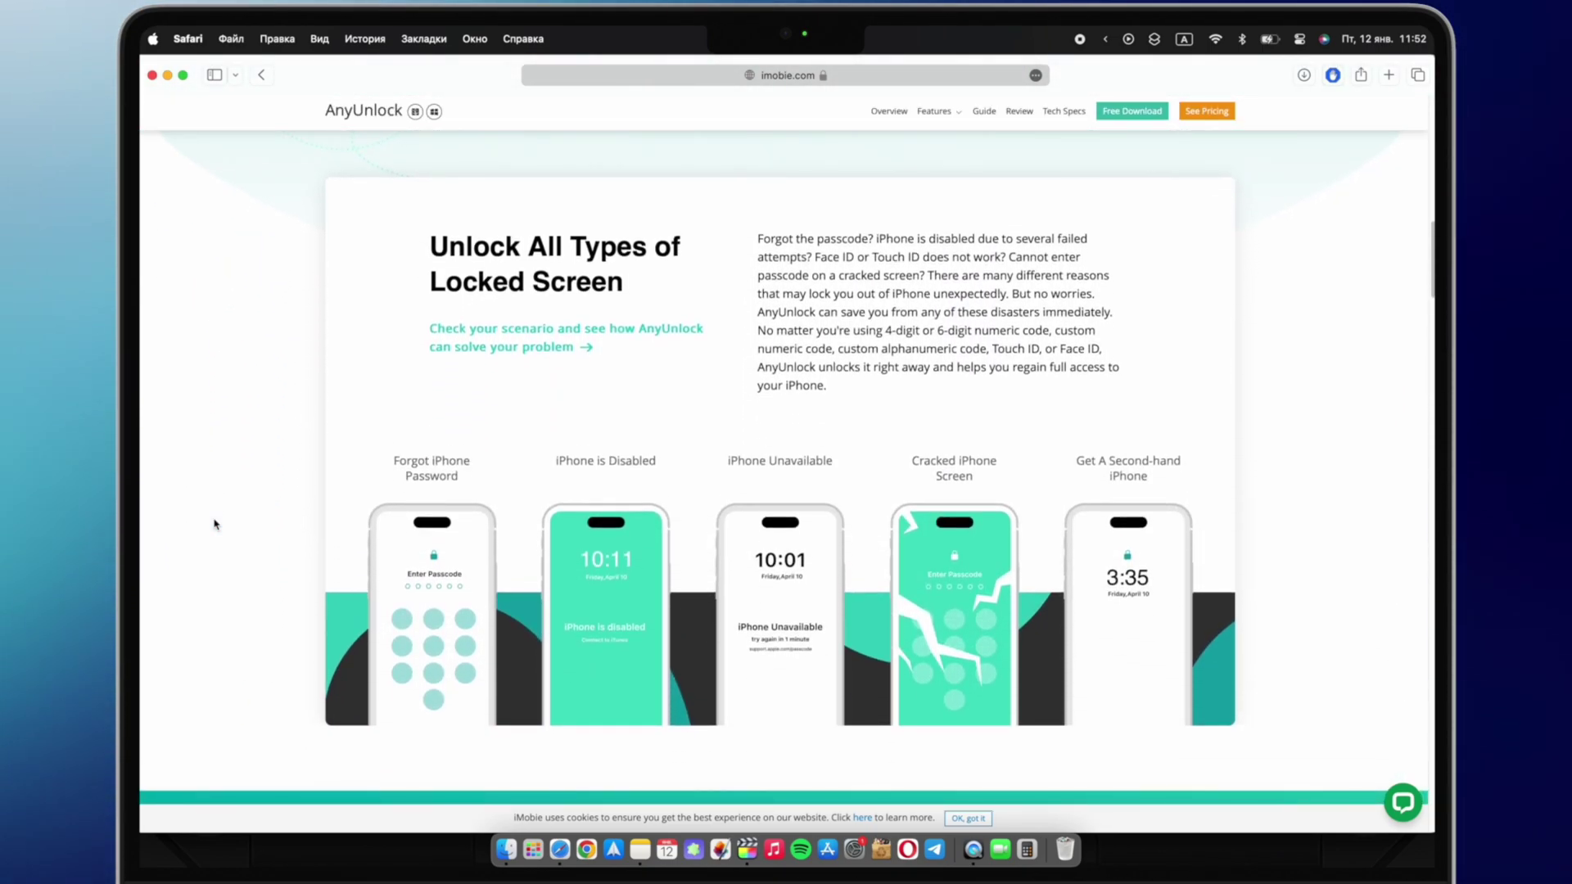
scroll(215, 525, "down", 1)
scroll(215, 525, "down", 3)
scroll(215, 525, "down", 2)
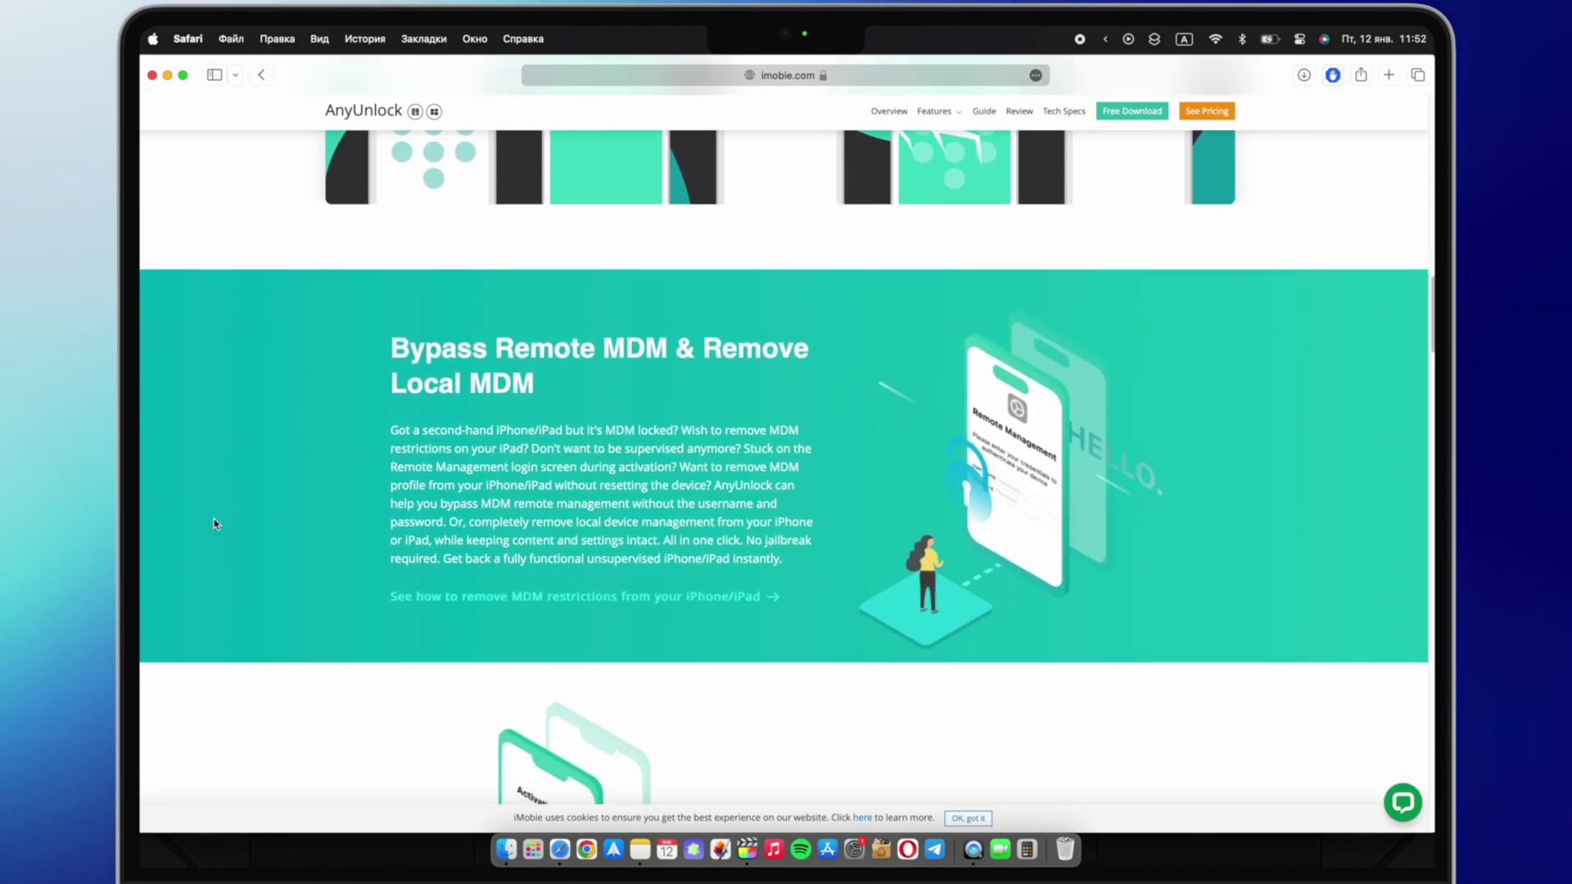
scroll(215, 524, "down", 1)
scroll(215, 525, "down", 1)
scroll(216, 525, "down", 5)
scroll(216, 524, "down", 1)
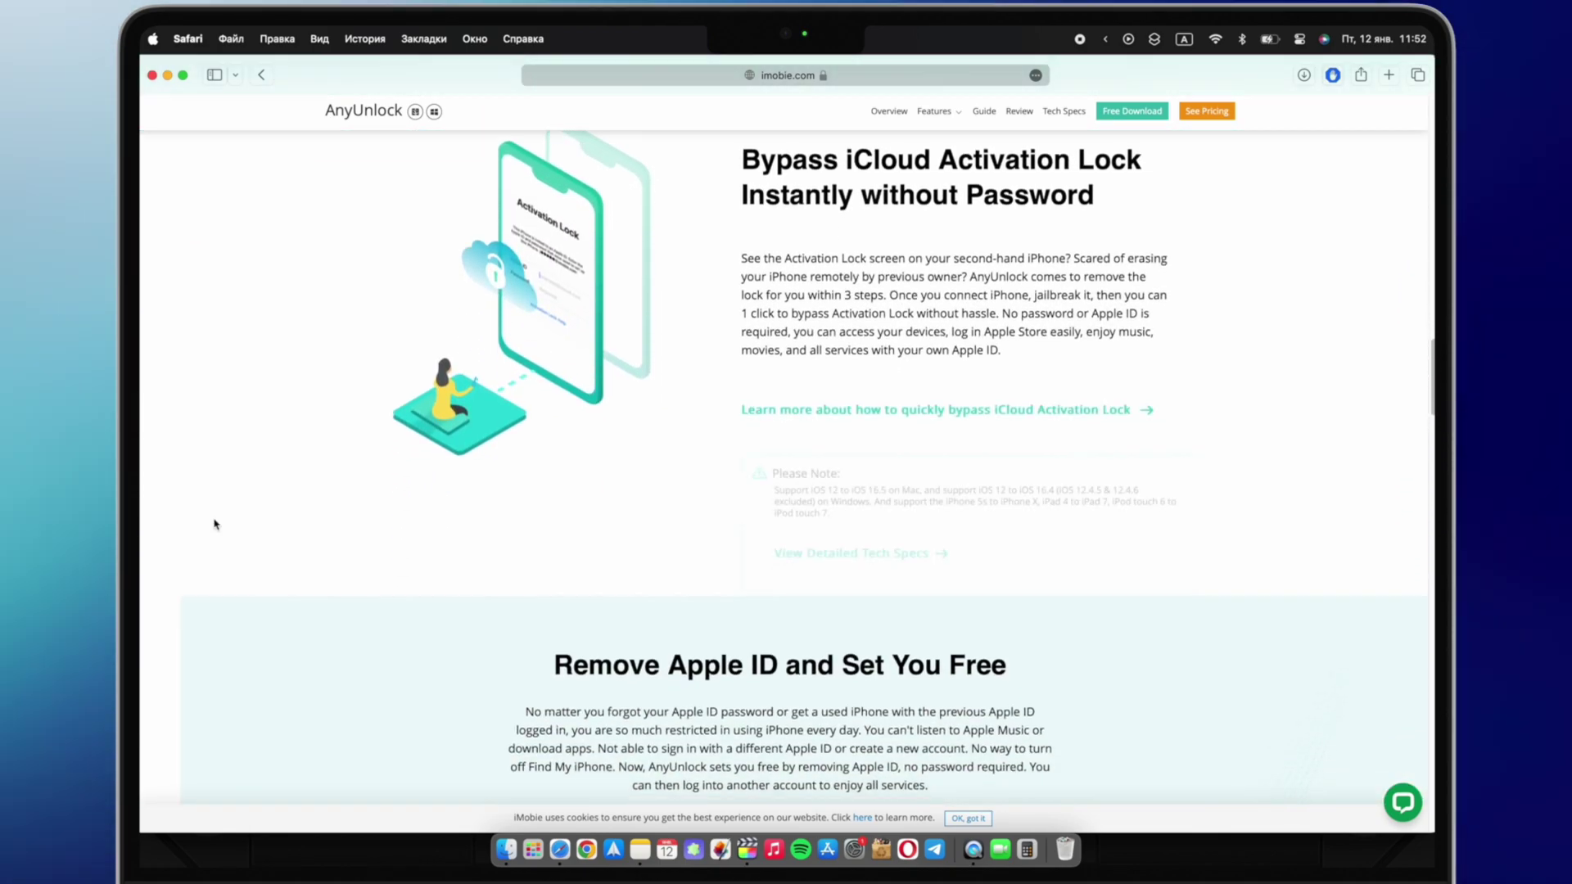
scroll(214, 525, "down", 1)
scroll(216, 524, "down", 2)
scroll(216, 524, "down", 3)
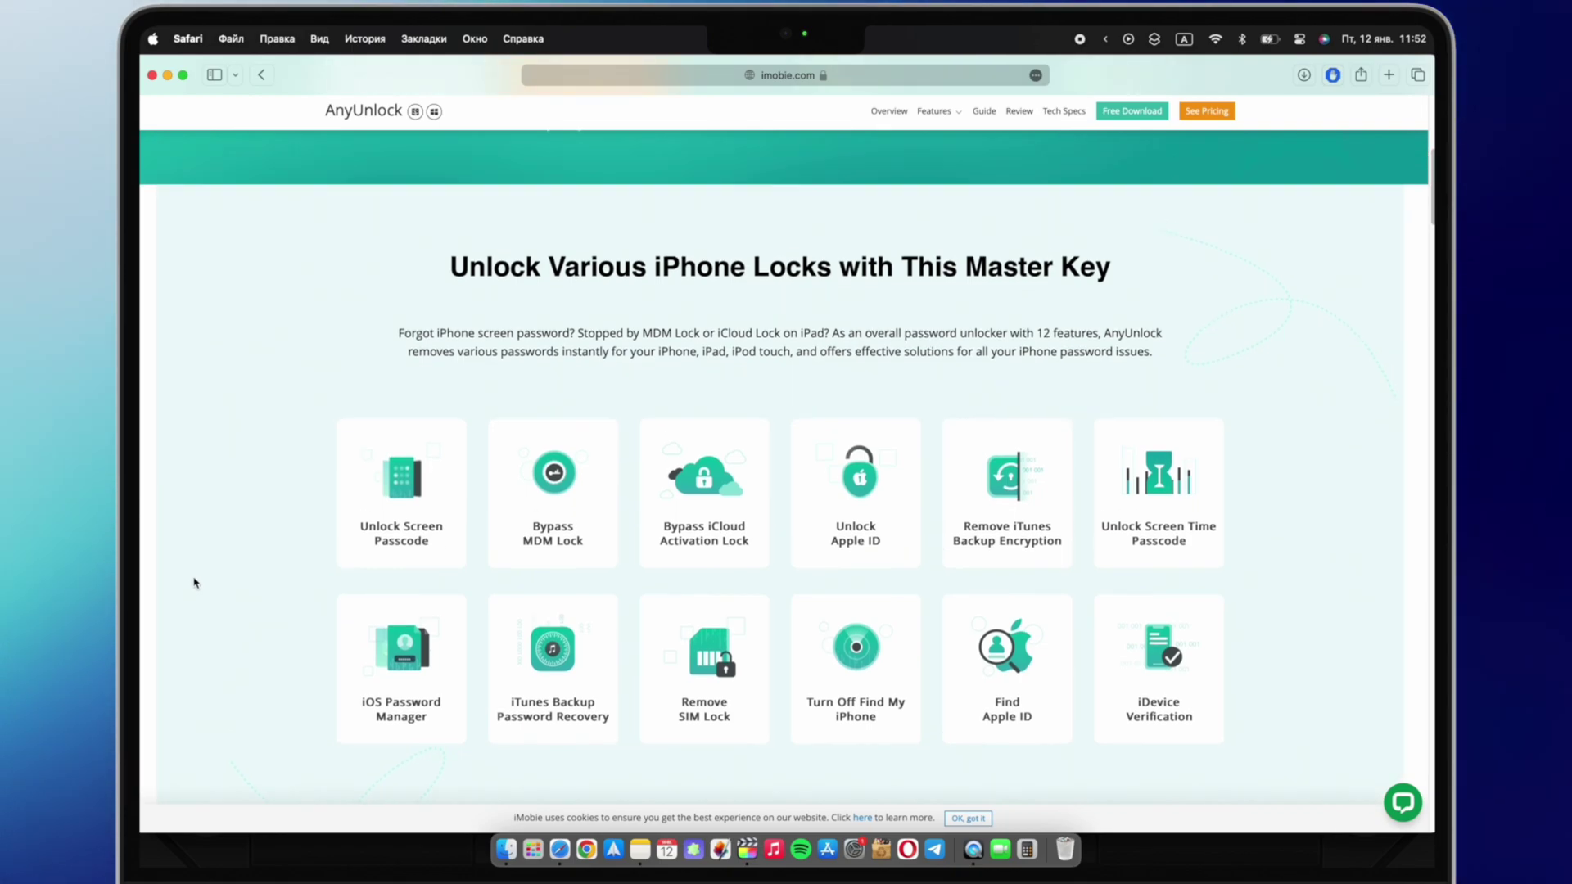
scroll(192, 584, "up", 5)
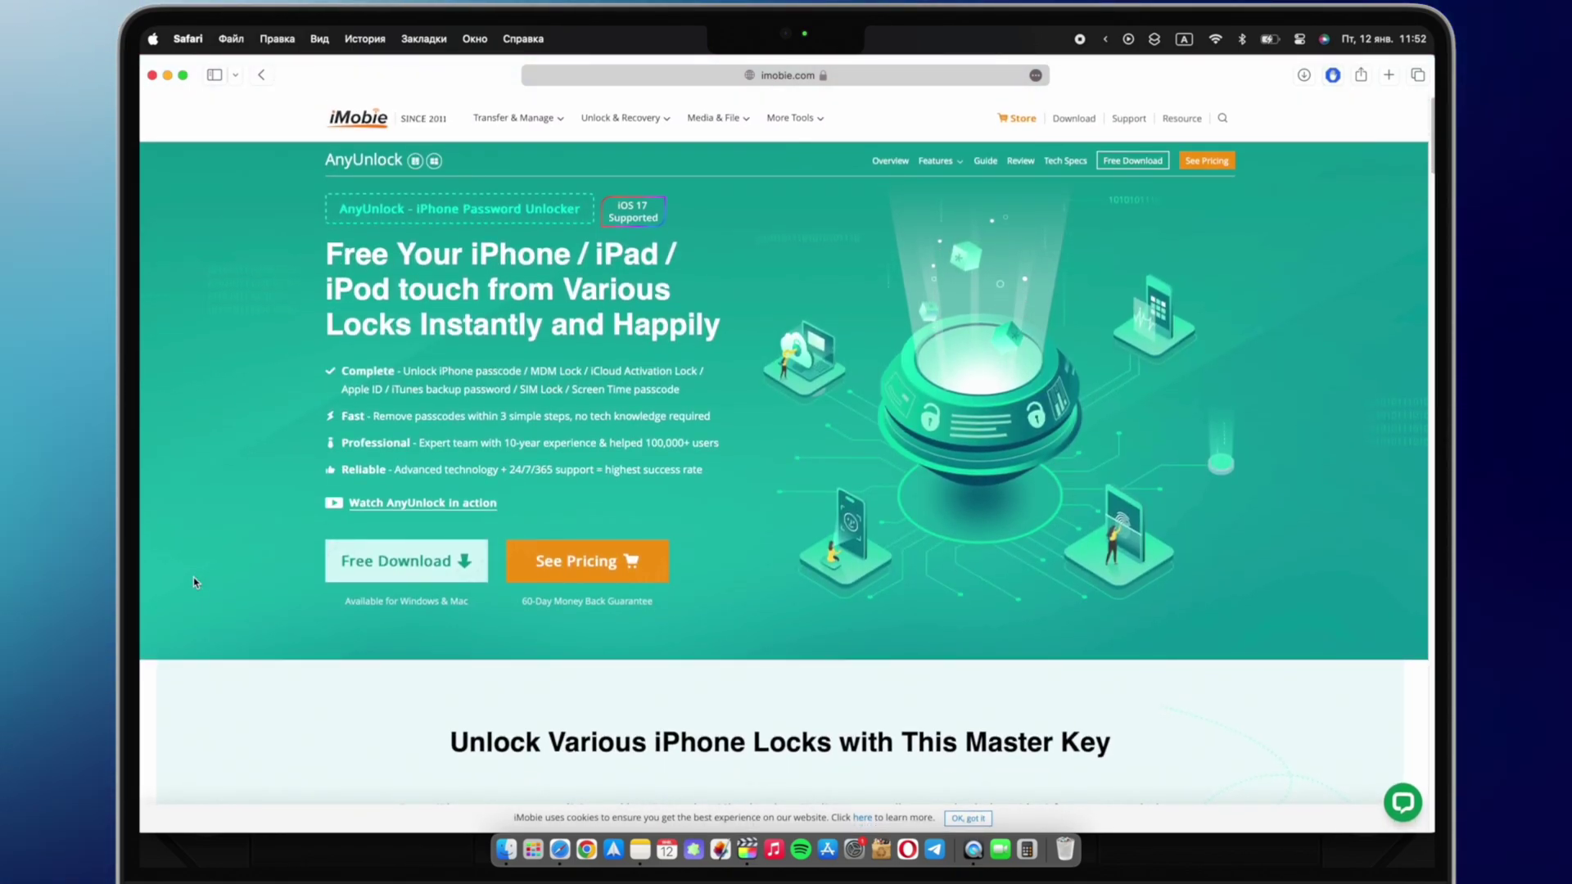